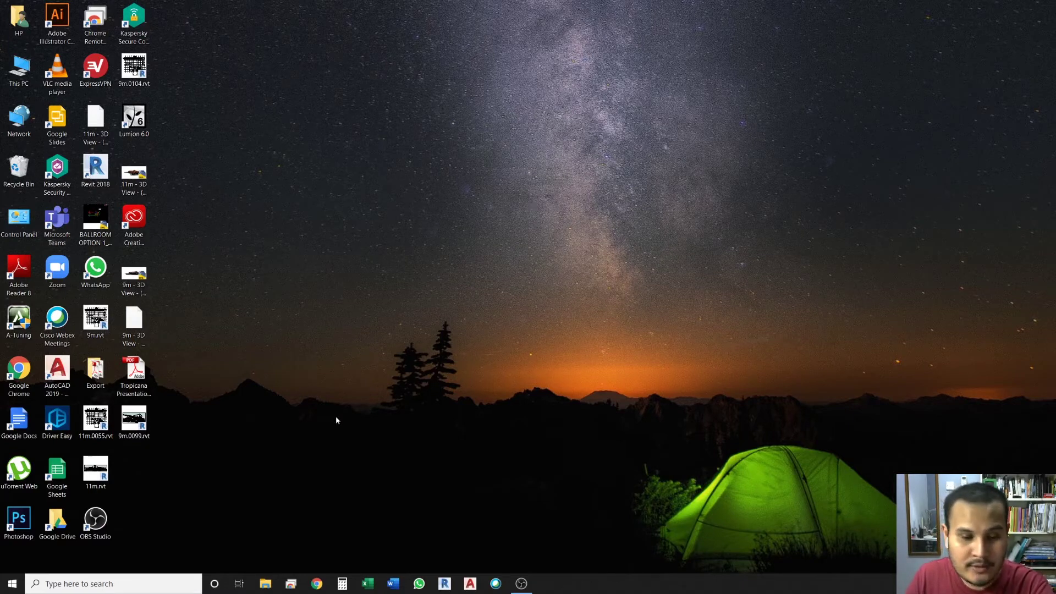
left_click(317, 583)
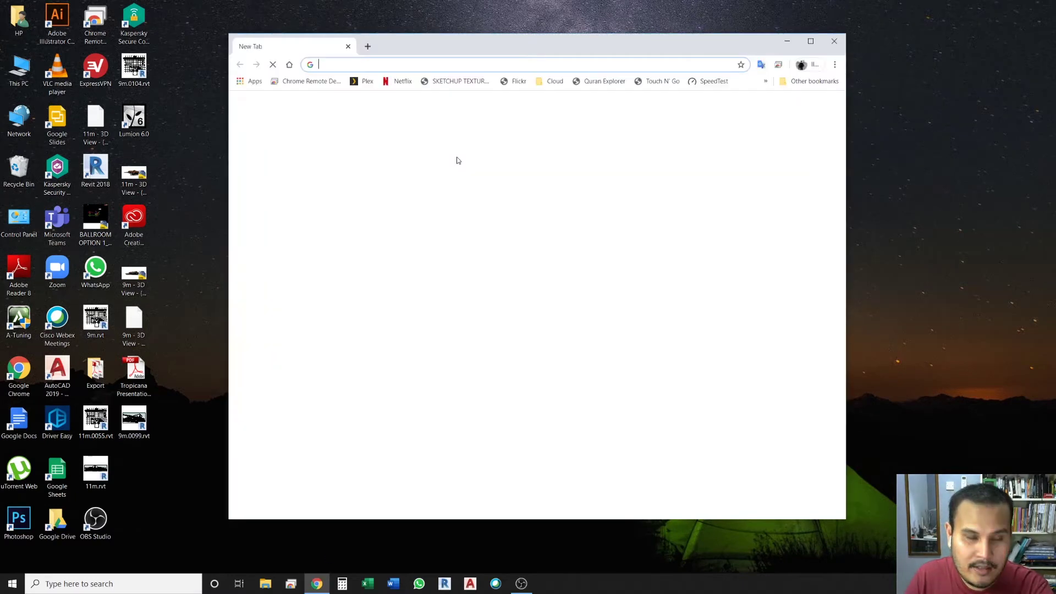
left_click_drag(568, 54, 575, 64)
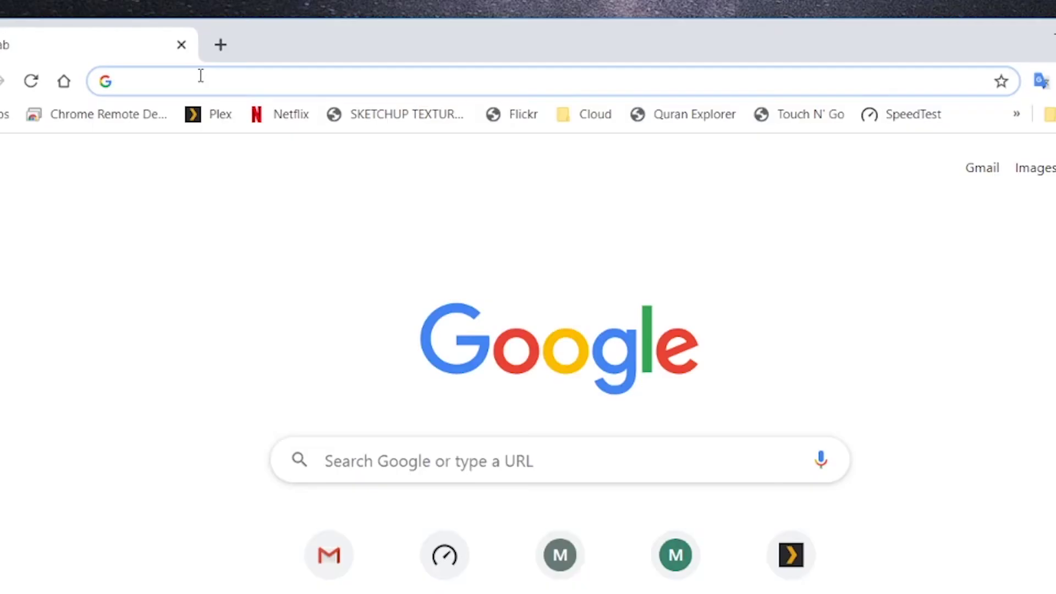
type("http")
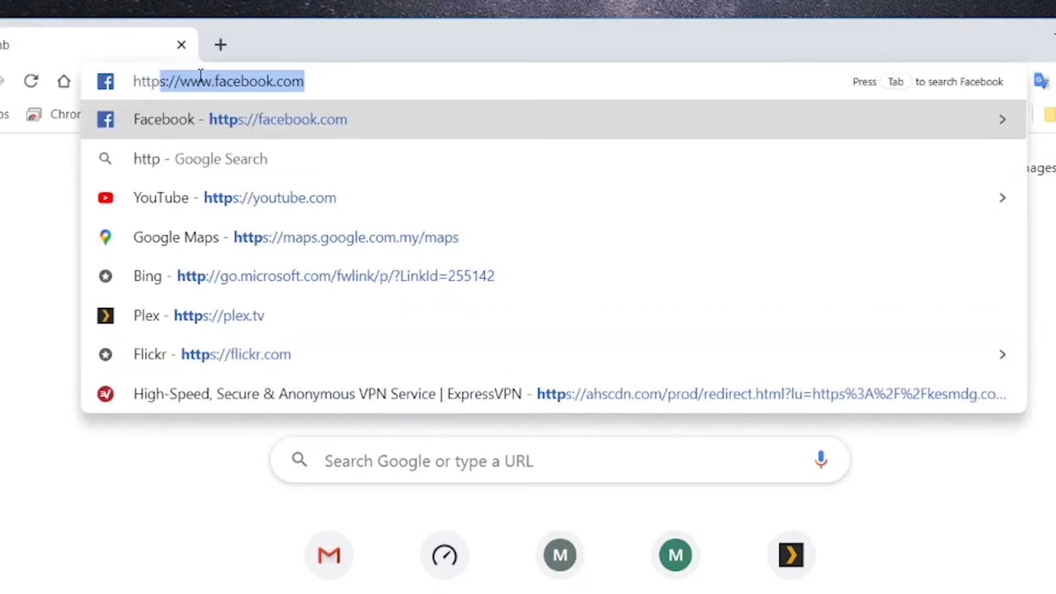
type("://wdmyclo")
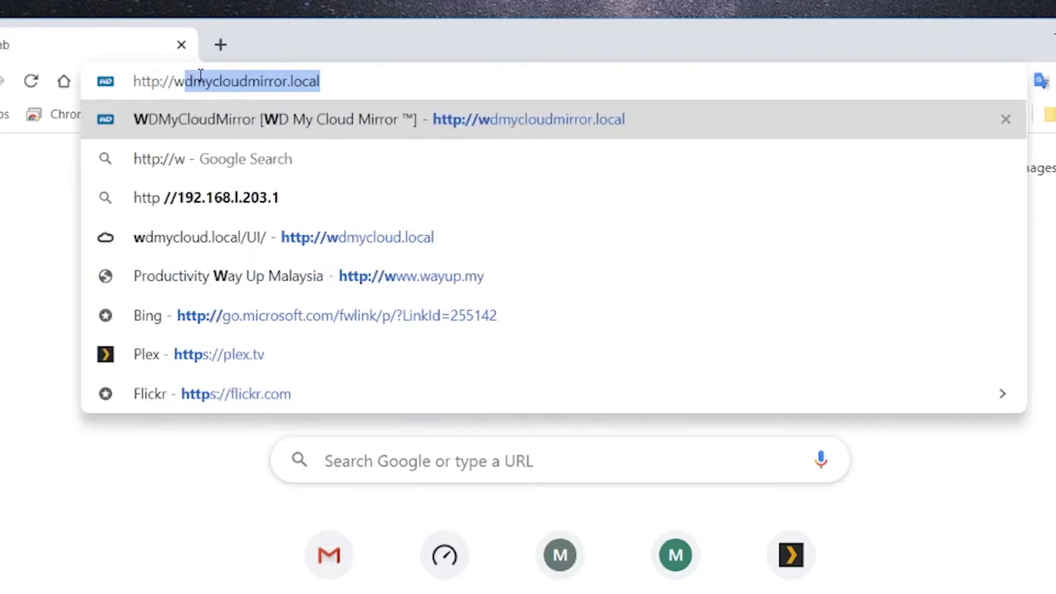
type("u")
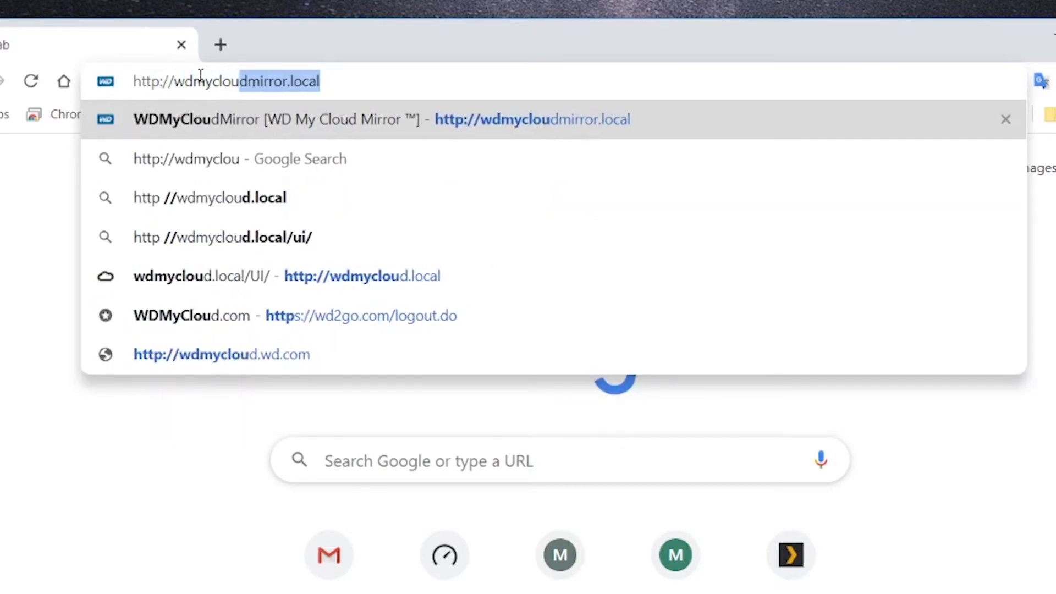
type(".local")
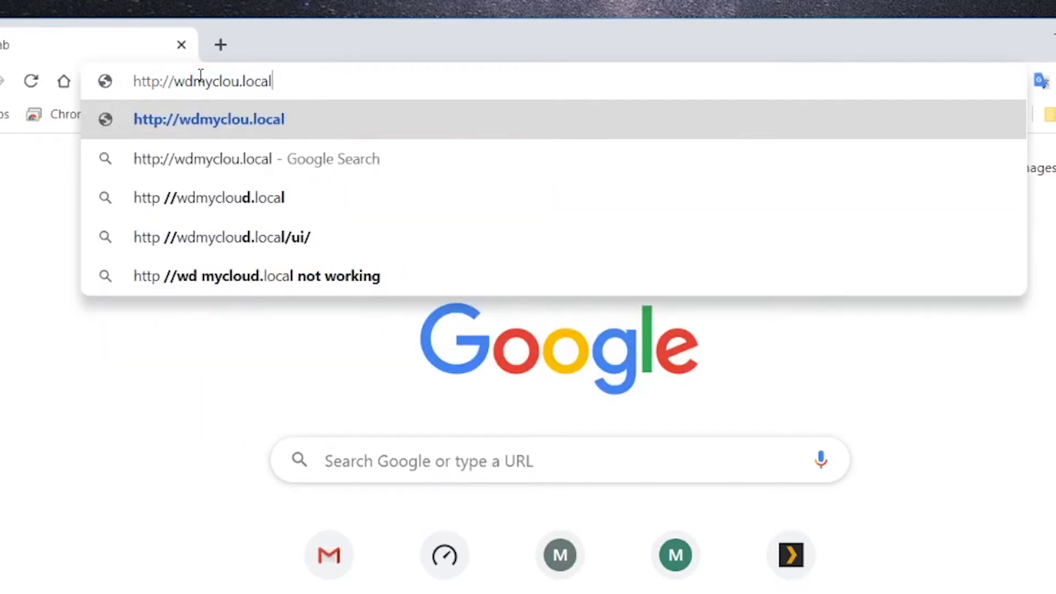
key("Left")
key("Left")
key("Left")
key("Left")
key("Left")
key("Left")
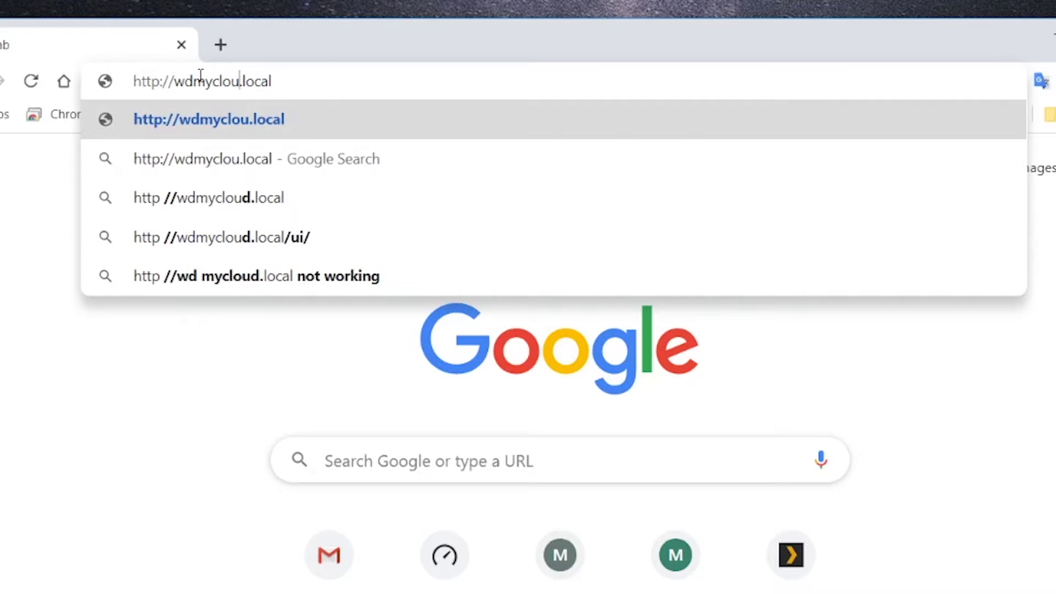
type("d")
key("Return")
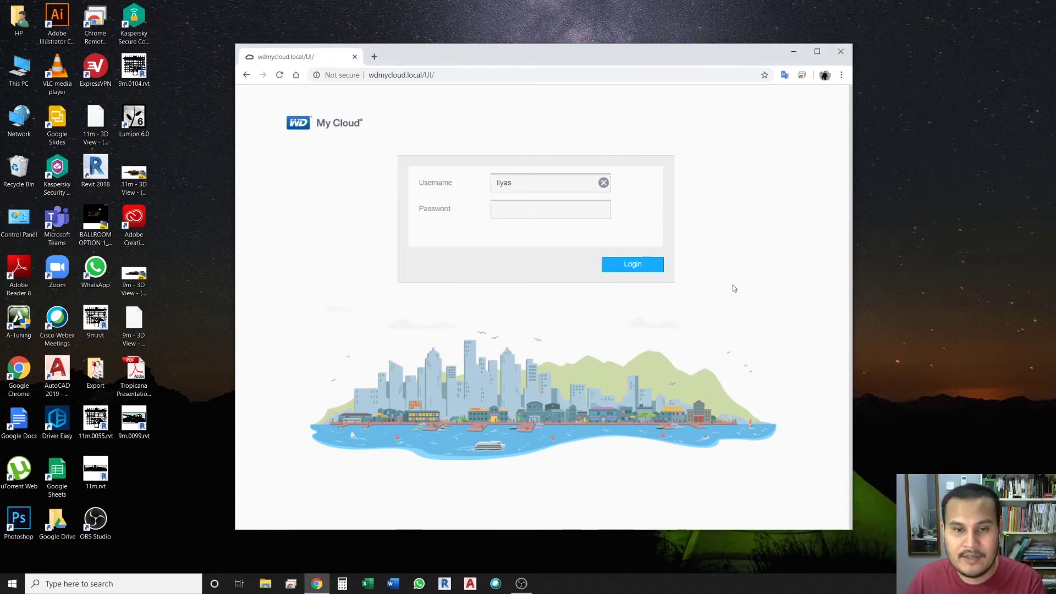
- Enter the account password for the prefilled username and log in to the My Cloud dashboard
left_click(528, 208)
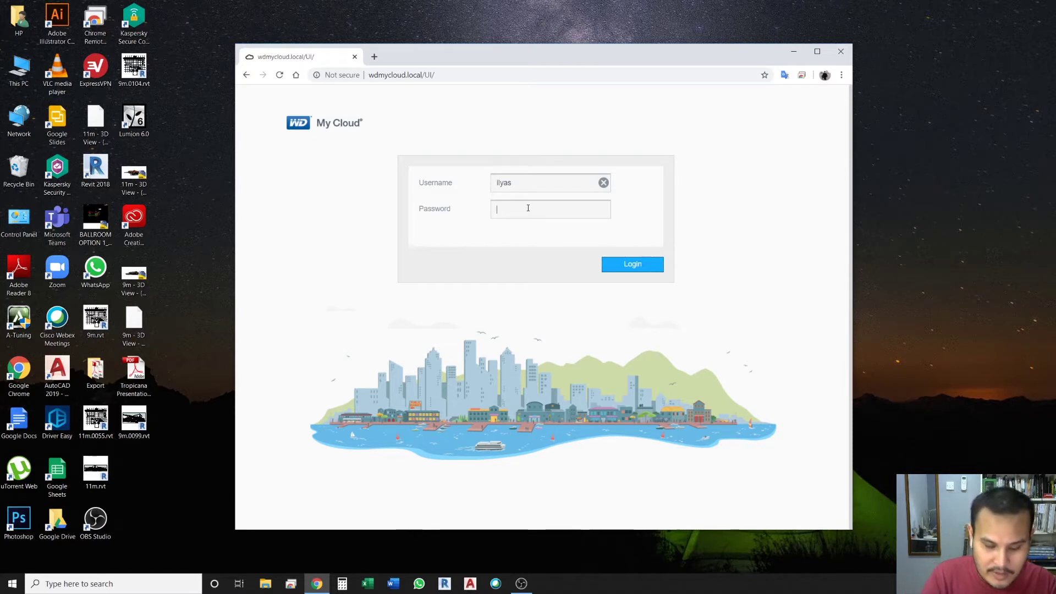
type("••••")
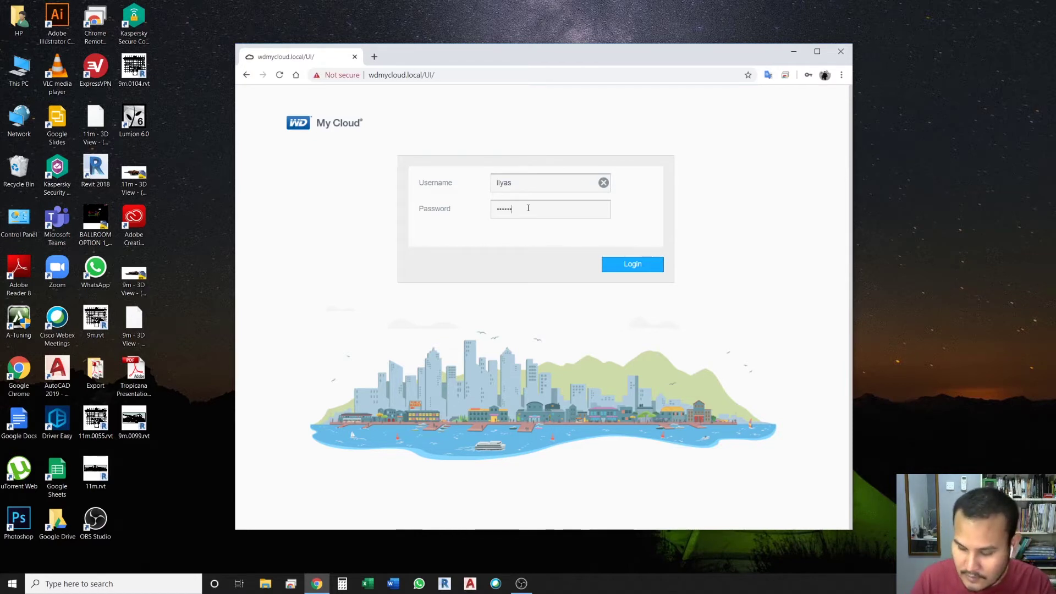
type("•••••••")
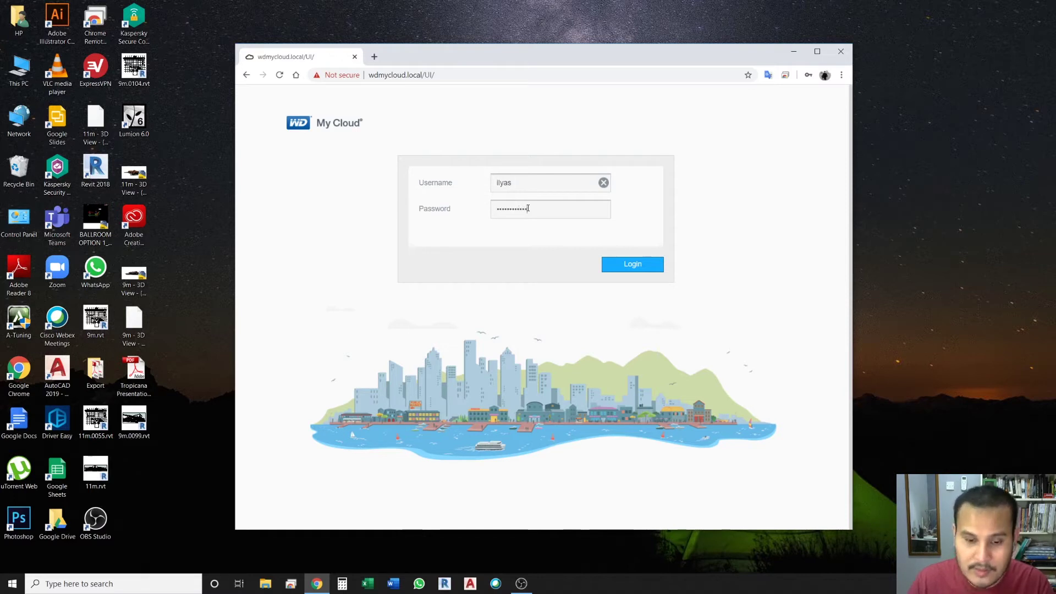
left_click(633, 265)
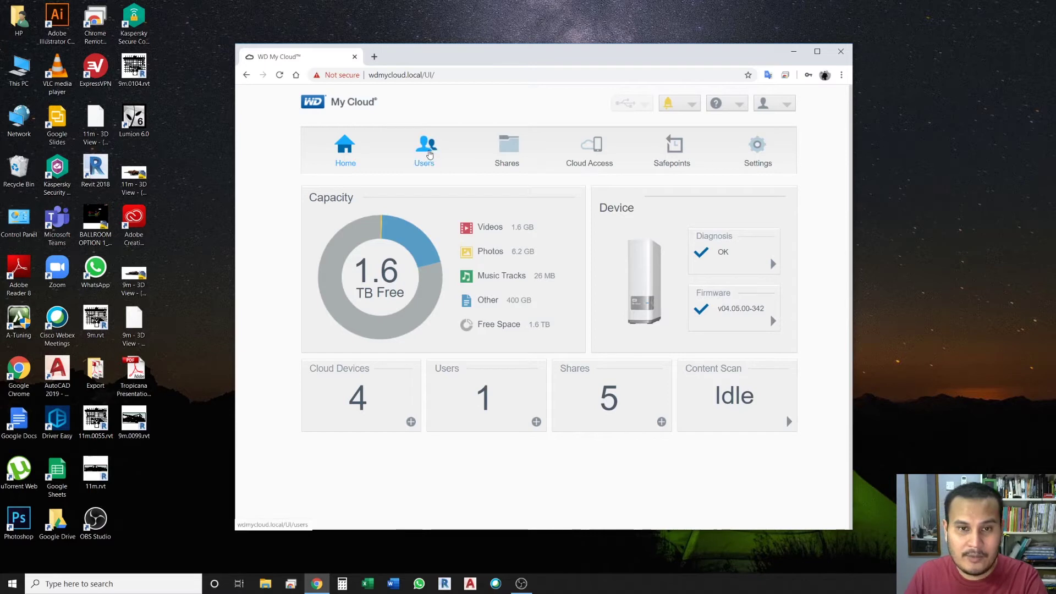
- Look through the Users, Shares, Cloud Access and Safepoints pages of the My Cloud dashboard
left_click(428, 157)
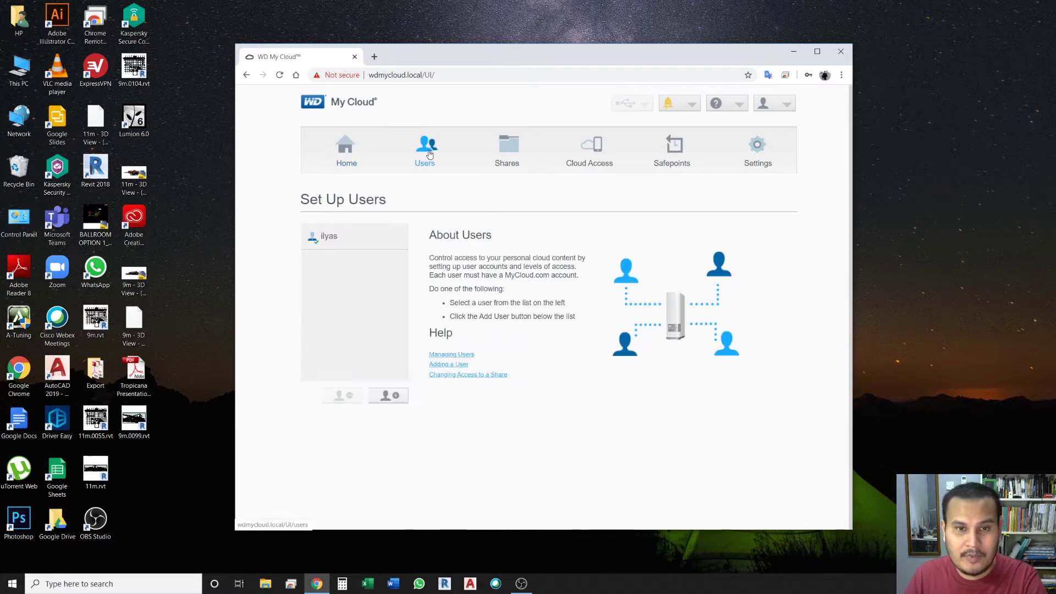
left_click(507, 158)
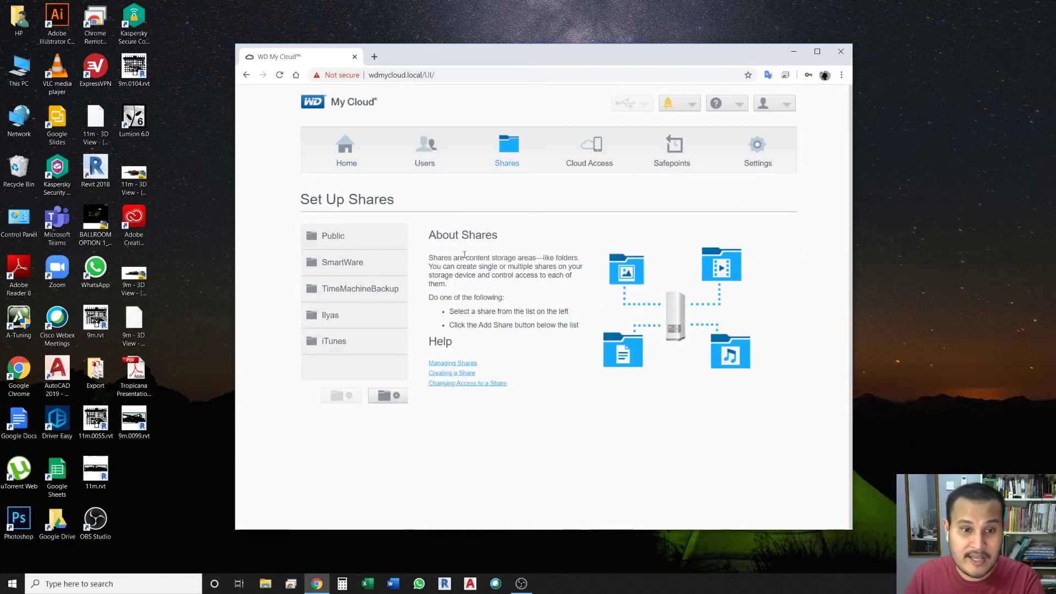
left_click(592, 166)
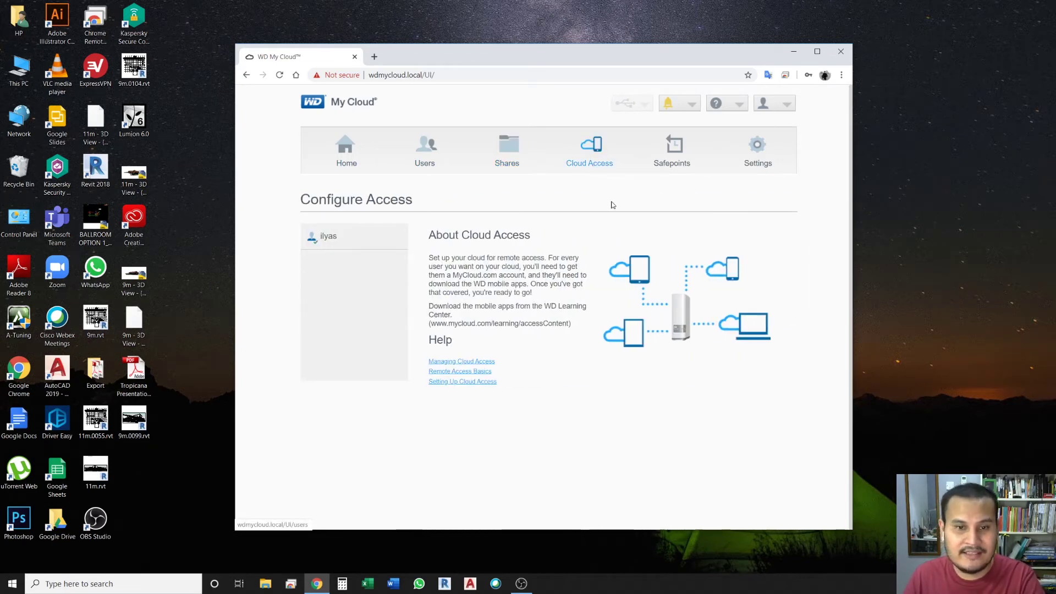
left_click(673, 162)
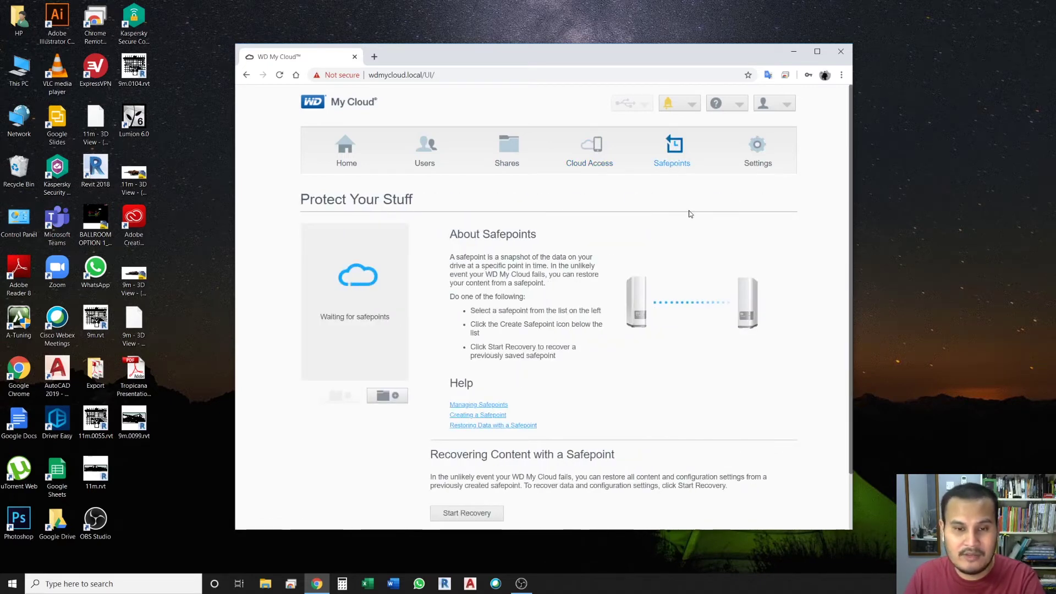
scroll(792, 245, "down", 1)
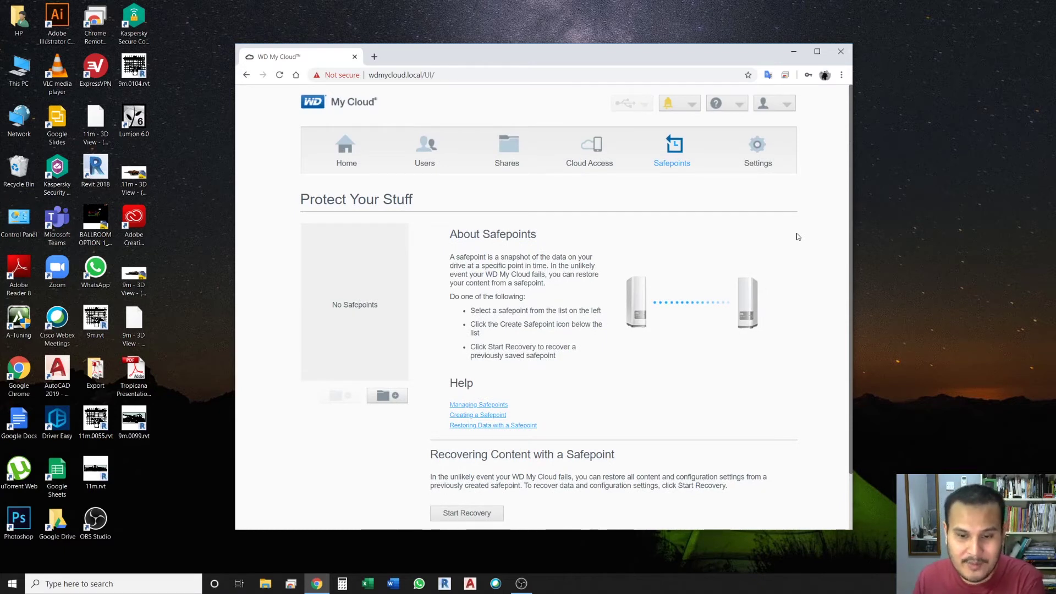
- Open the device settings and review the General section from Device Profile through Mac Backups
left_click(772, 147)
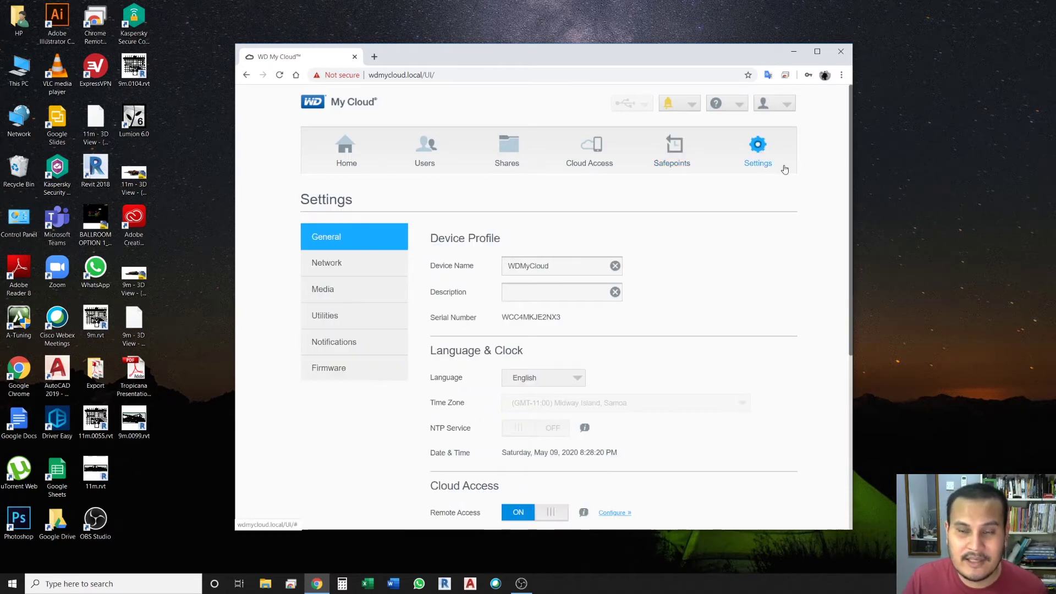
scroll(825, 171, "down", 2)
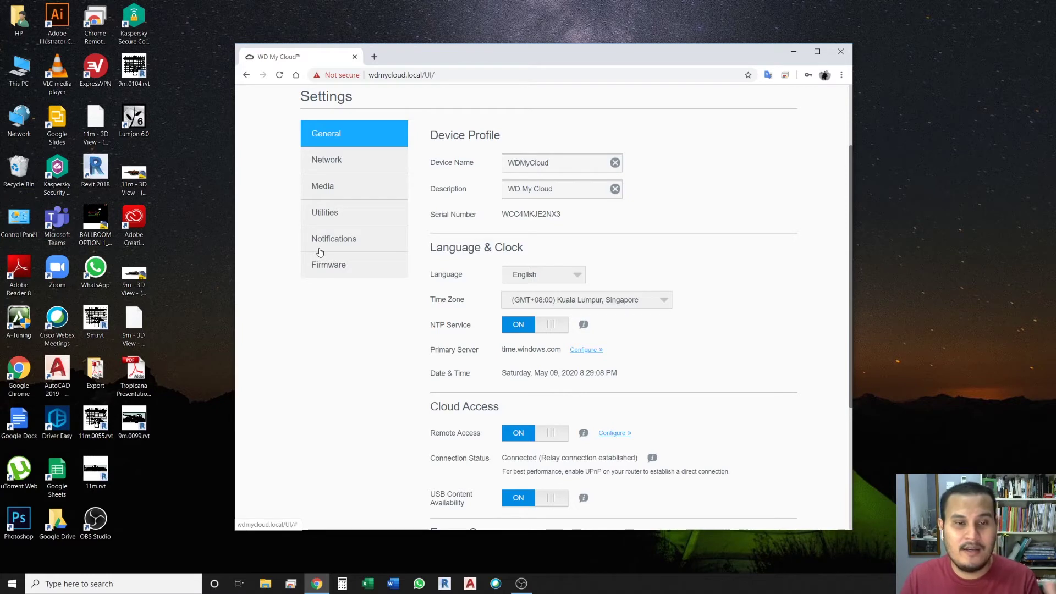
scroll(792, 302, "down", 4)
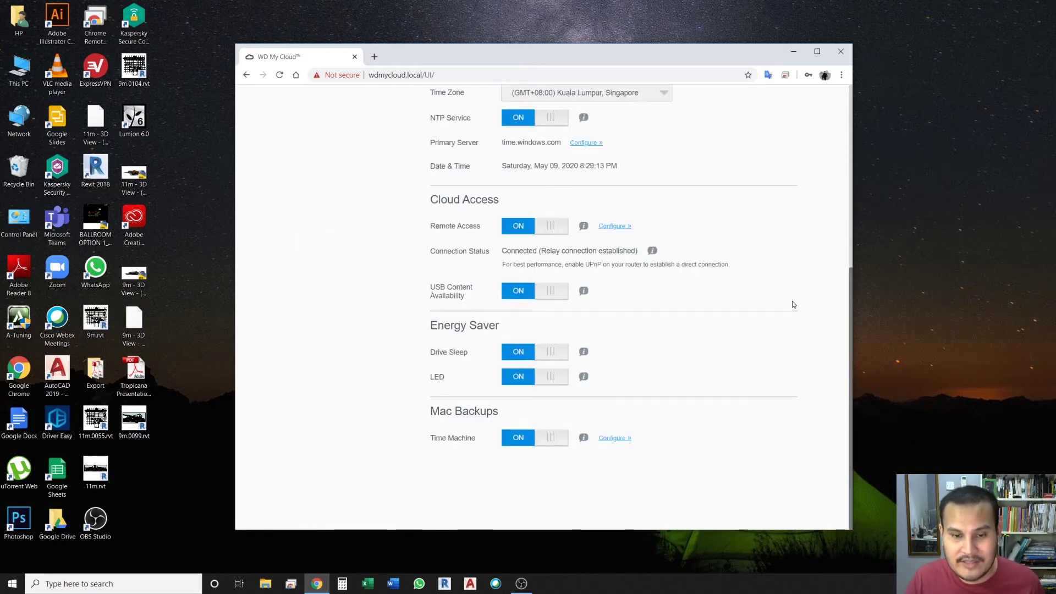
scroll(792, 302, "up", 6)
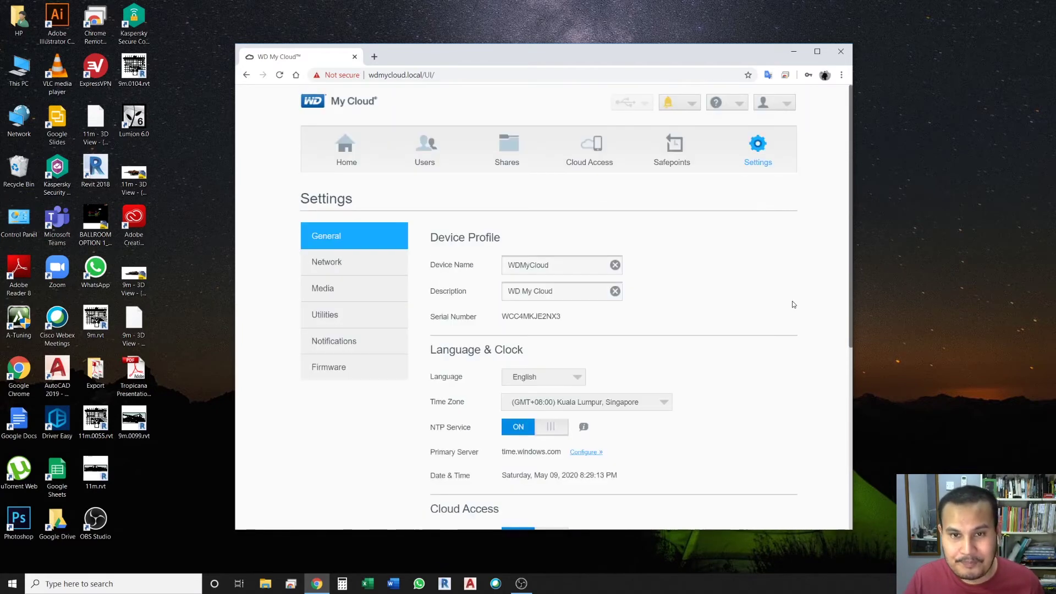
- Check the USB devices, alerts, help options and account options available from the dashboard header
left_click(640, 105)
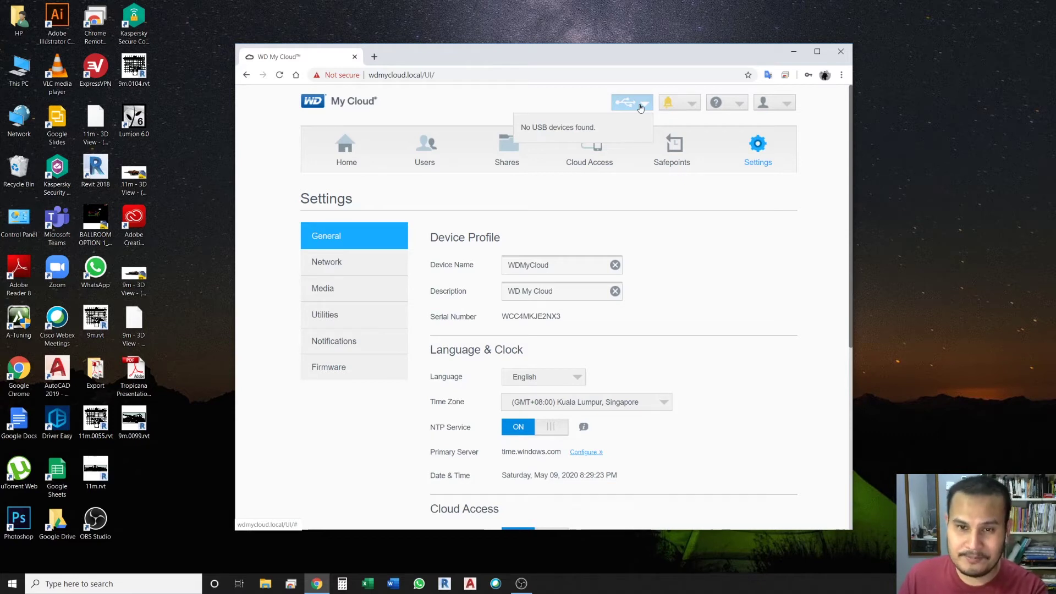
left_click(681, 105)
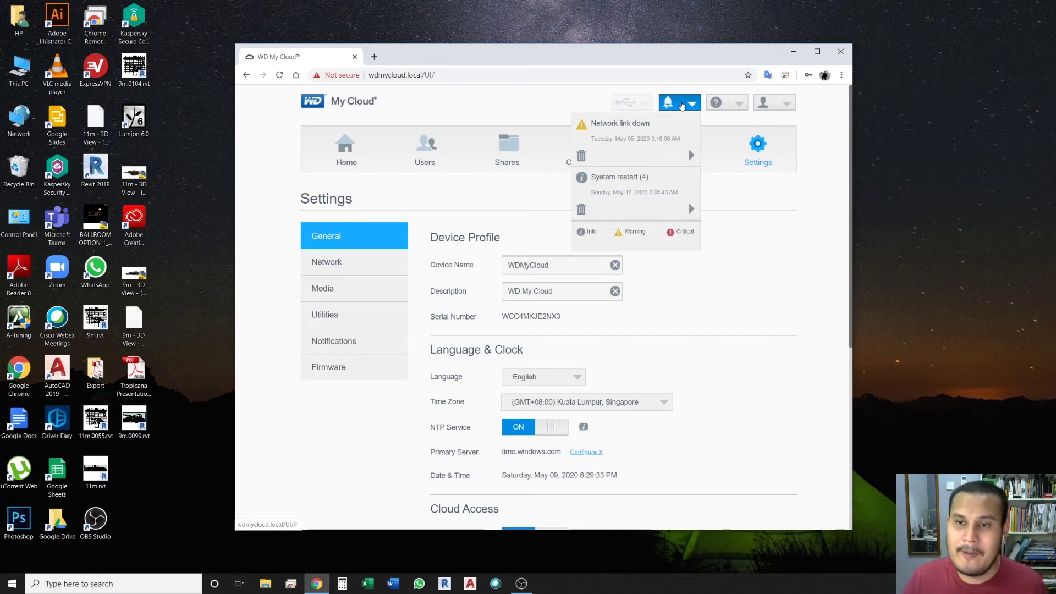
left_click(729, 104)
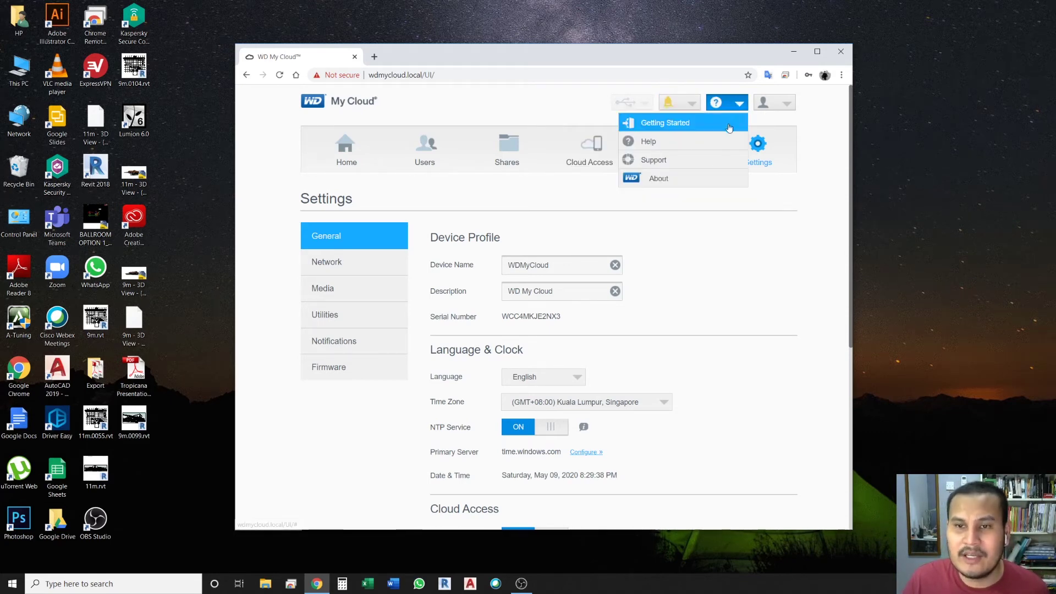
left_click(777, 103)
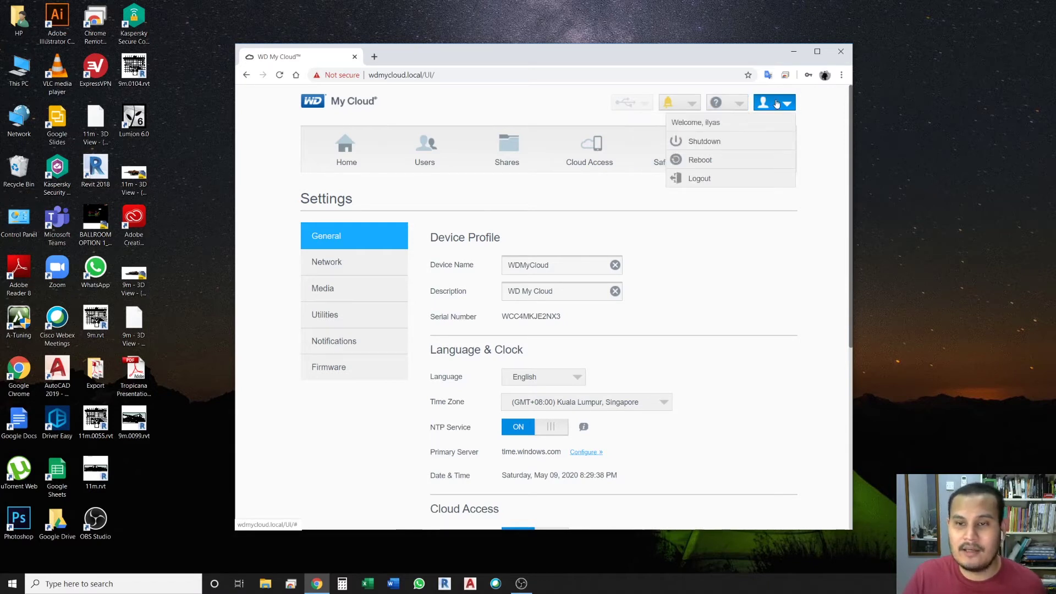
left_click(777, 104)
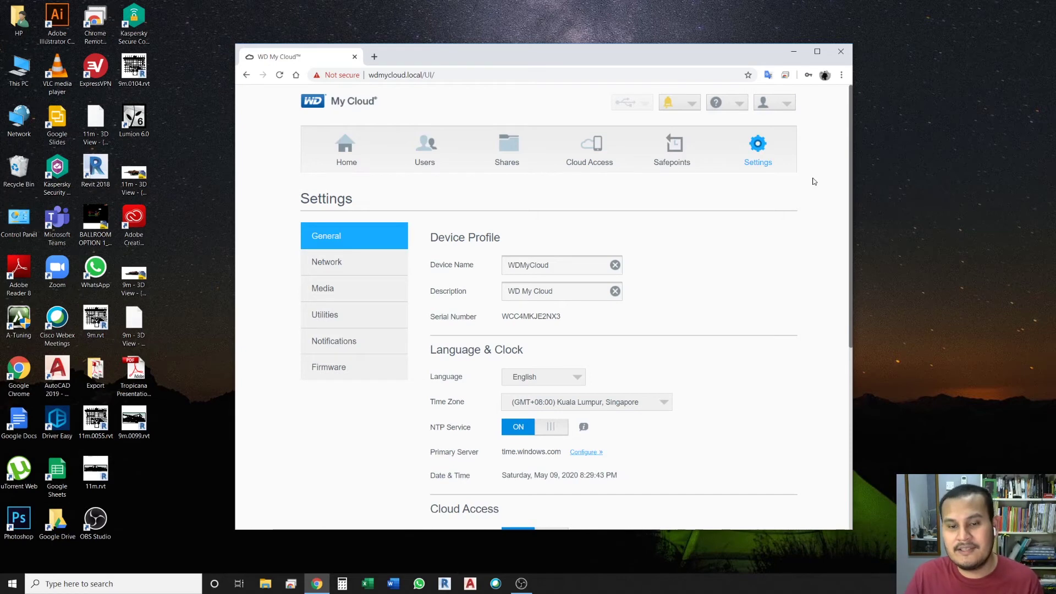
scroll(814, 181, "down", 5)
scroll(814, 181, "up", 5)
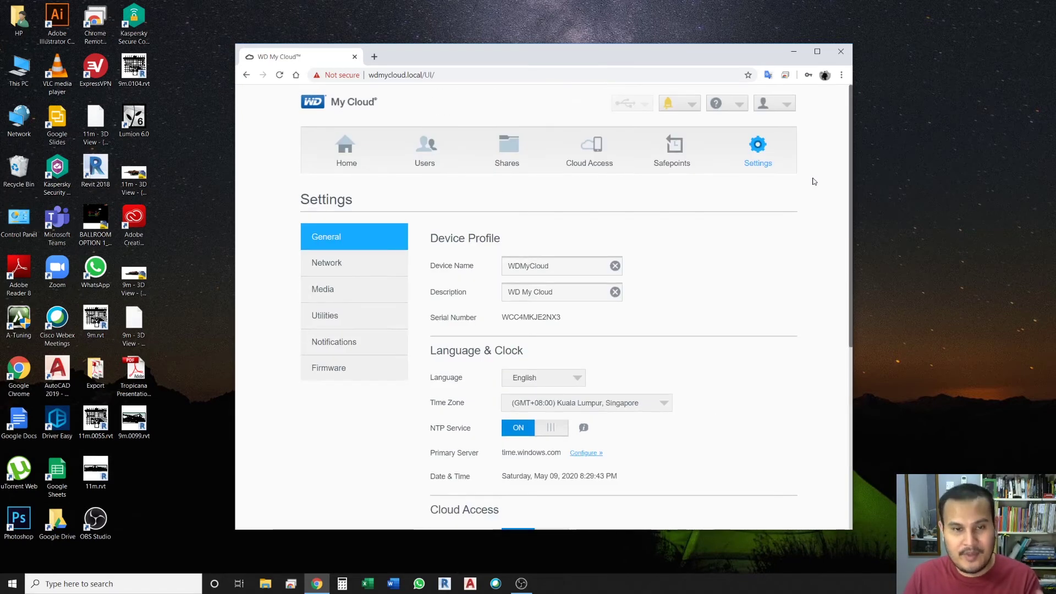
left_click(461, 74)
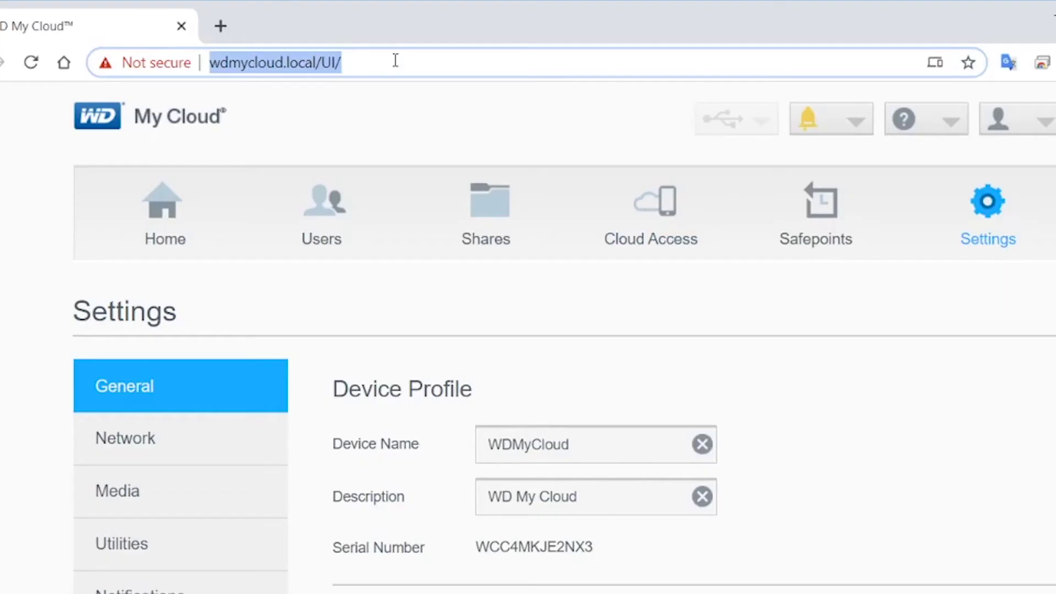
type("htp")
key("BackSpace")
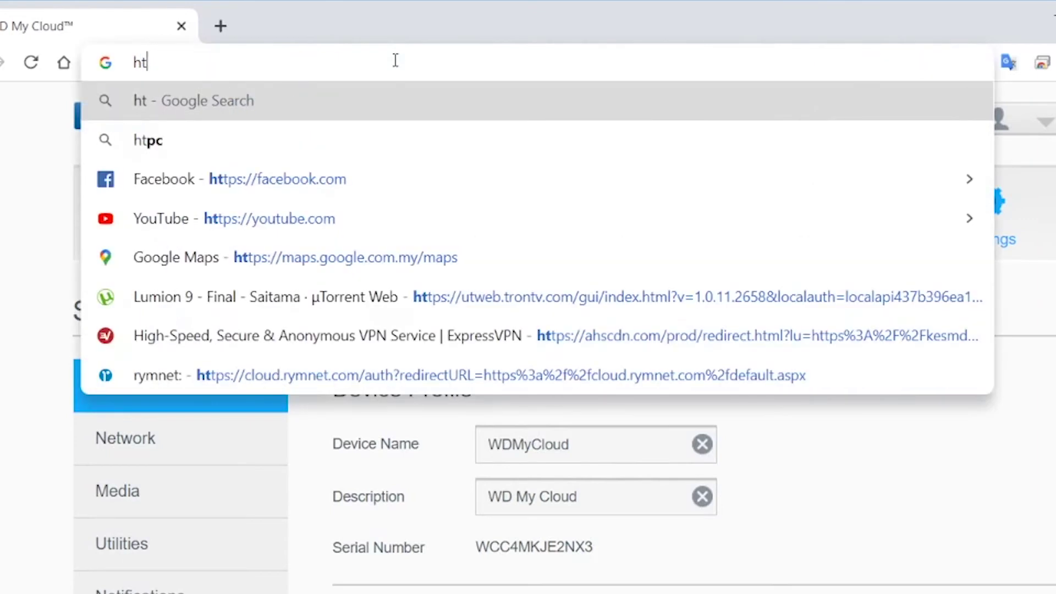
type("tp://")
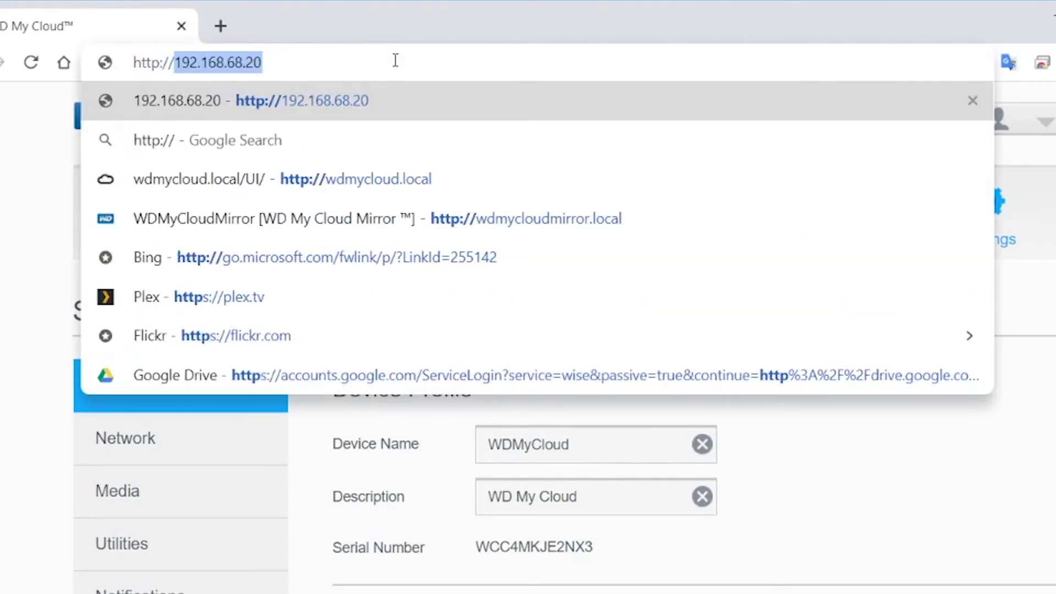
type("wdmycloud")
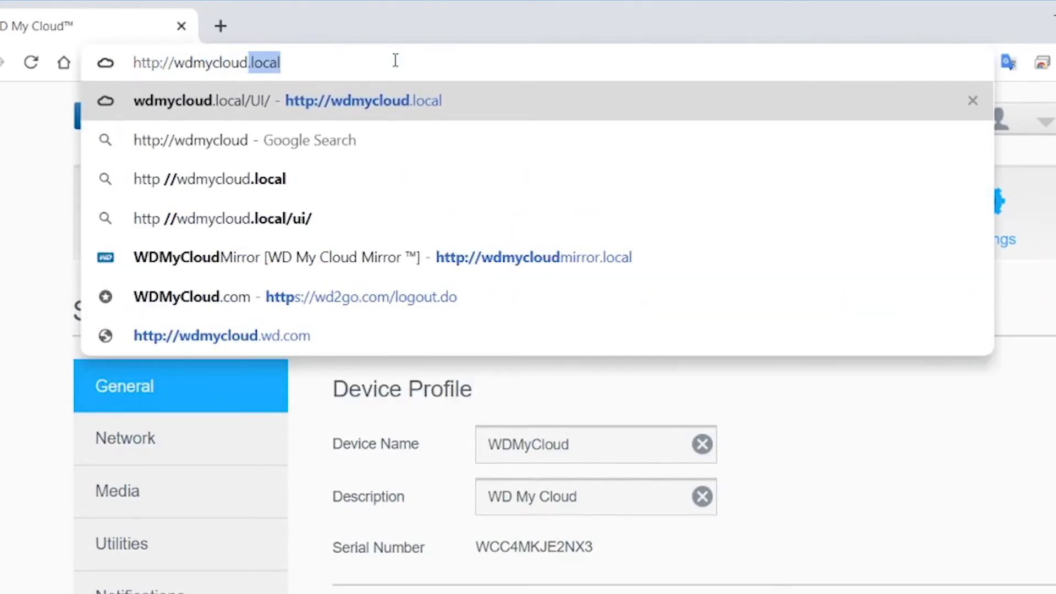
type("mirror.lo")
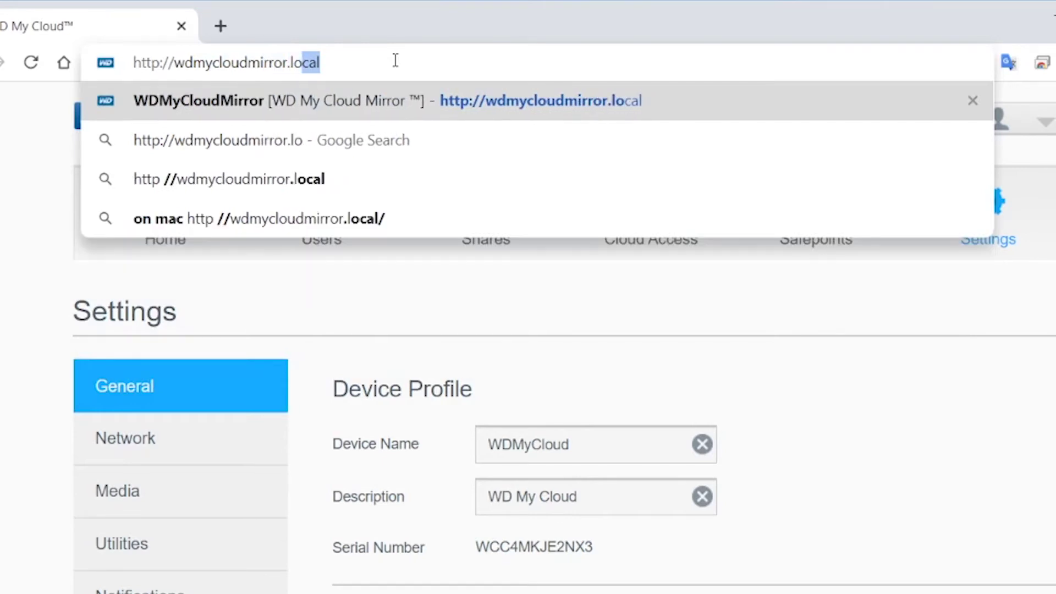
type("cal")
key("Return")
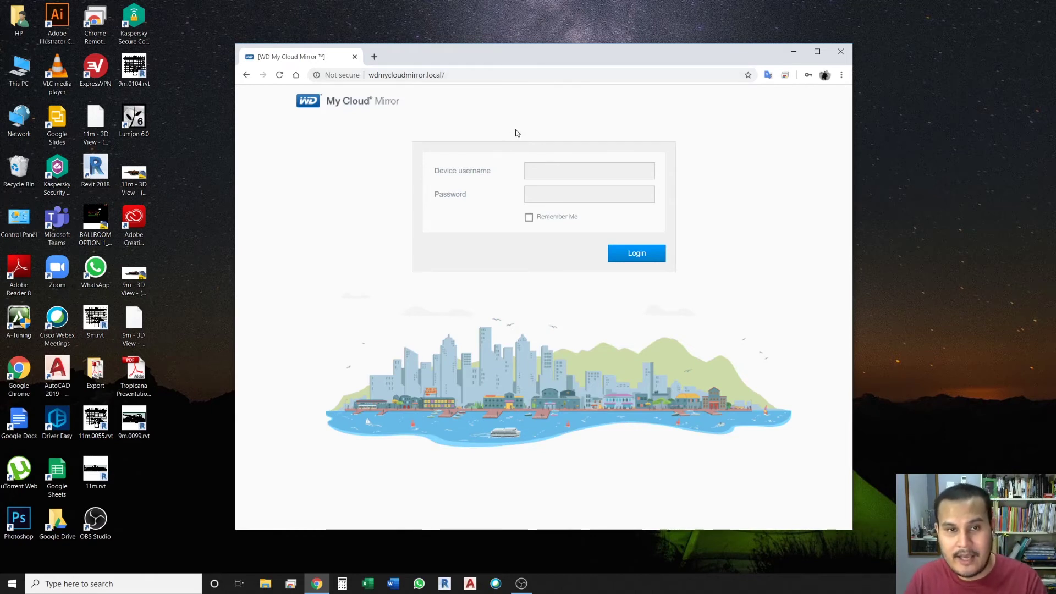
- Log in to the My Cloud Mirror dashboard with the saved device username and the account password
left_click(557, 168)
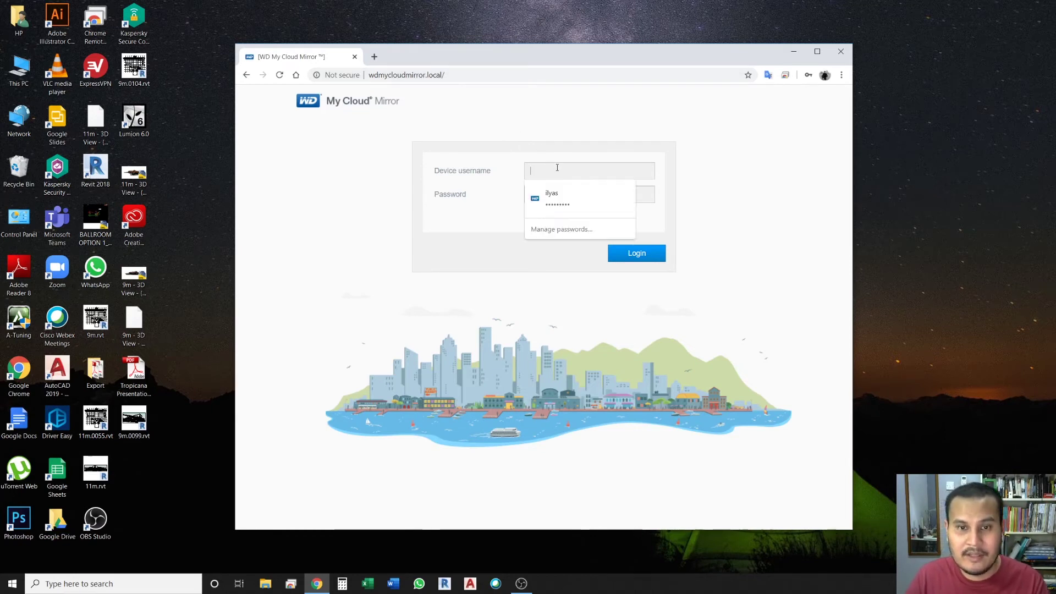
left_click(555, 197)
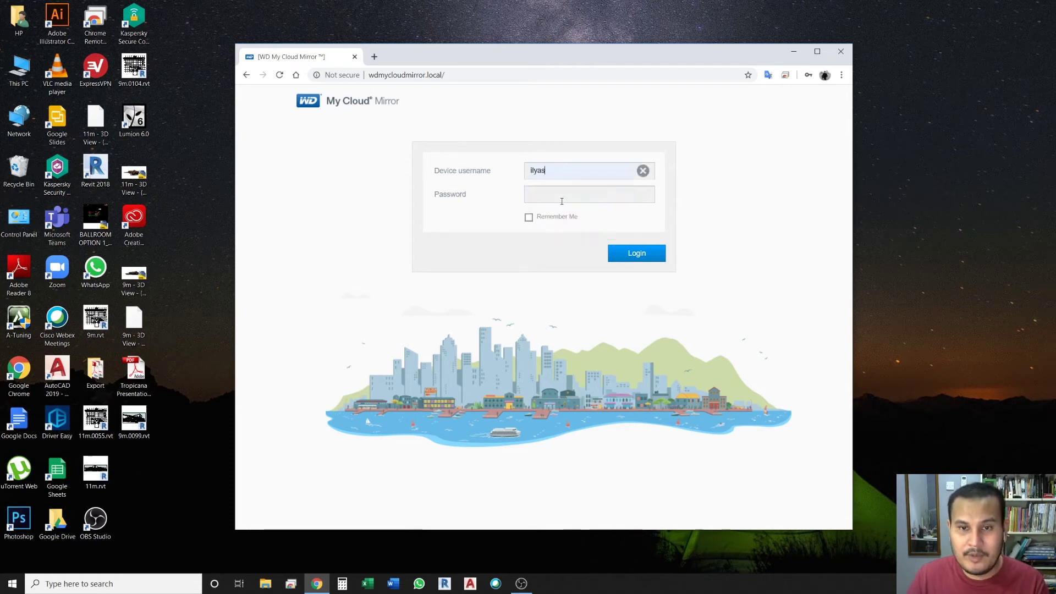
left_click(592, 197)
type("1")
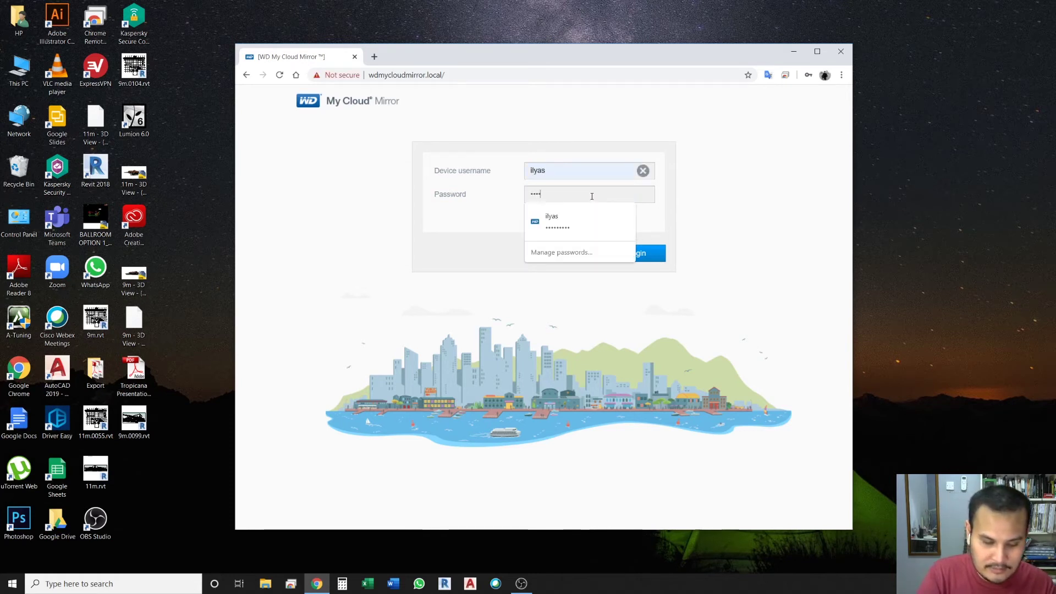
key("BackSpace")
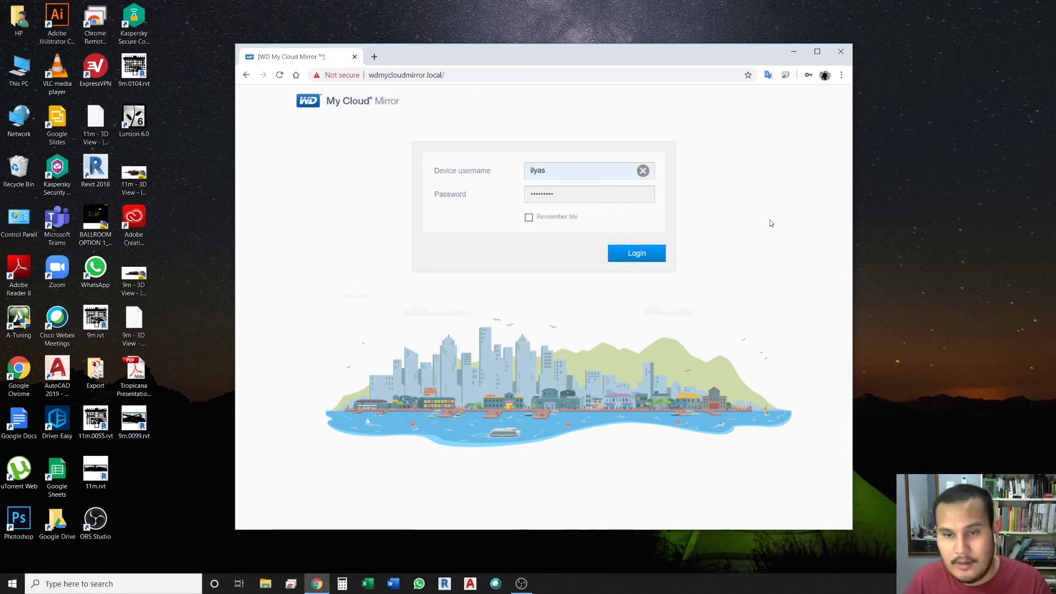
left_click(620, 259)
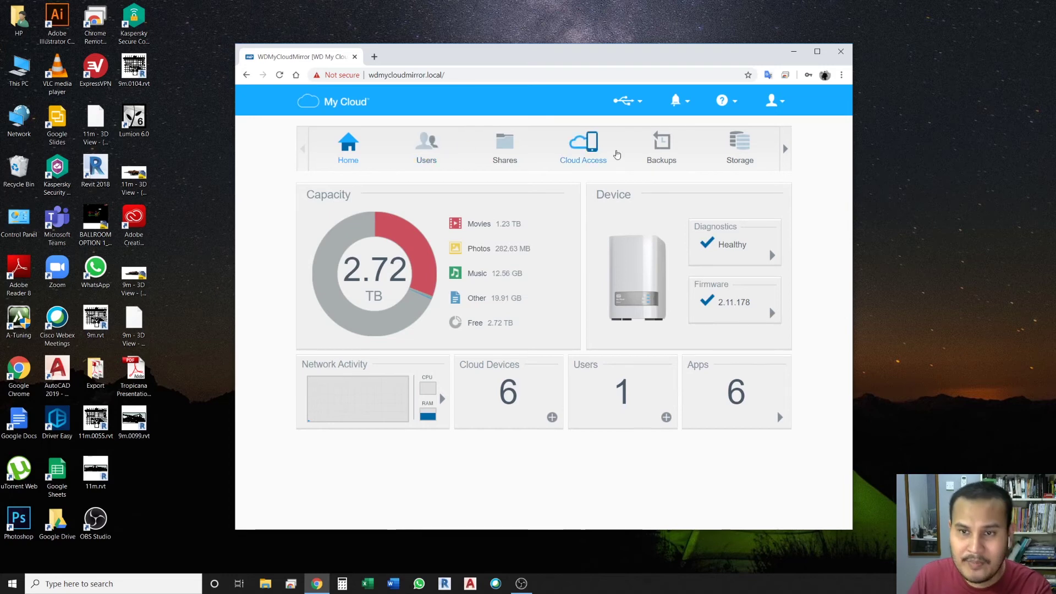
- Open the Apps page of the My Cloud Mirror dashboard and look over its available apps and web address
left_click(786, 149)
left_click(785, 149)
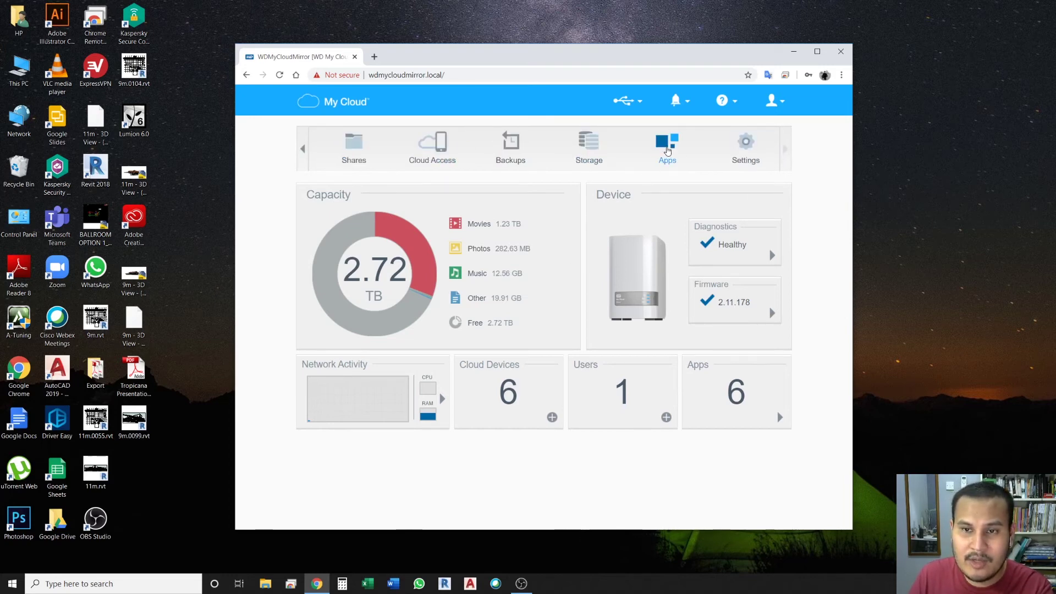
left_click(669, 142)
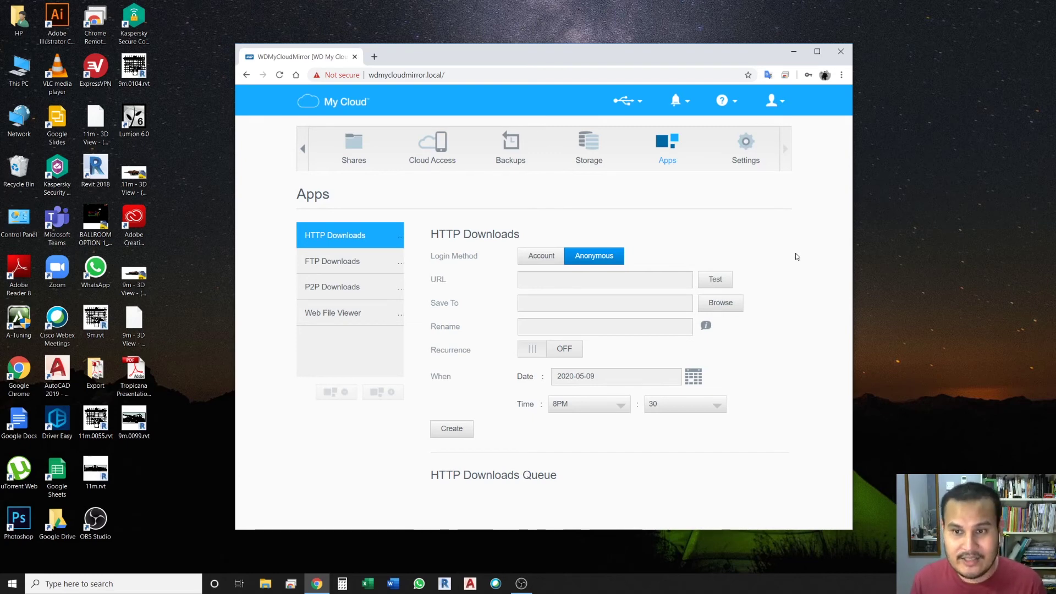
left_click(462, 75)
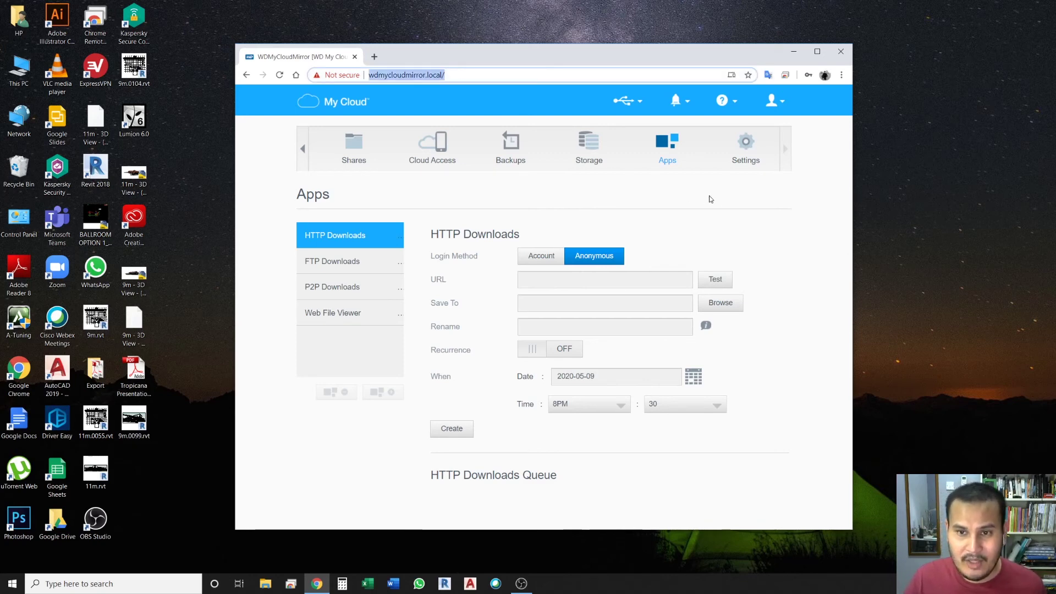
left_click(734, 205)
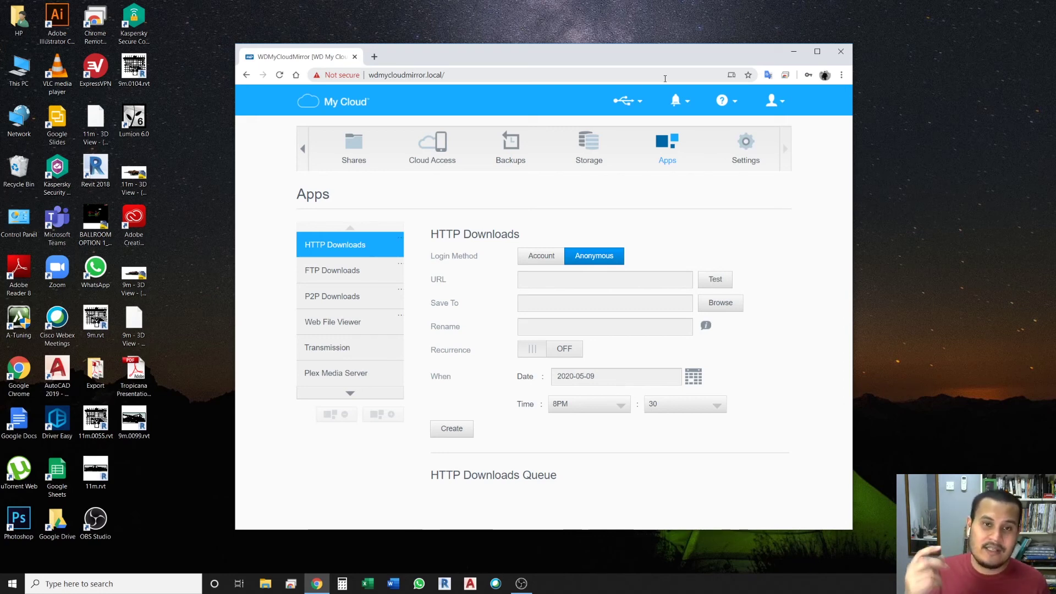
- Enter the IP address 192.168.68.20 as the browser's web address without loading it
left_click(665, 79)
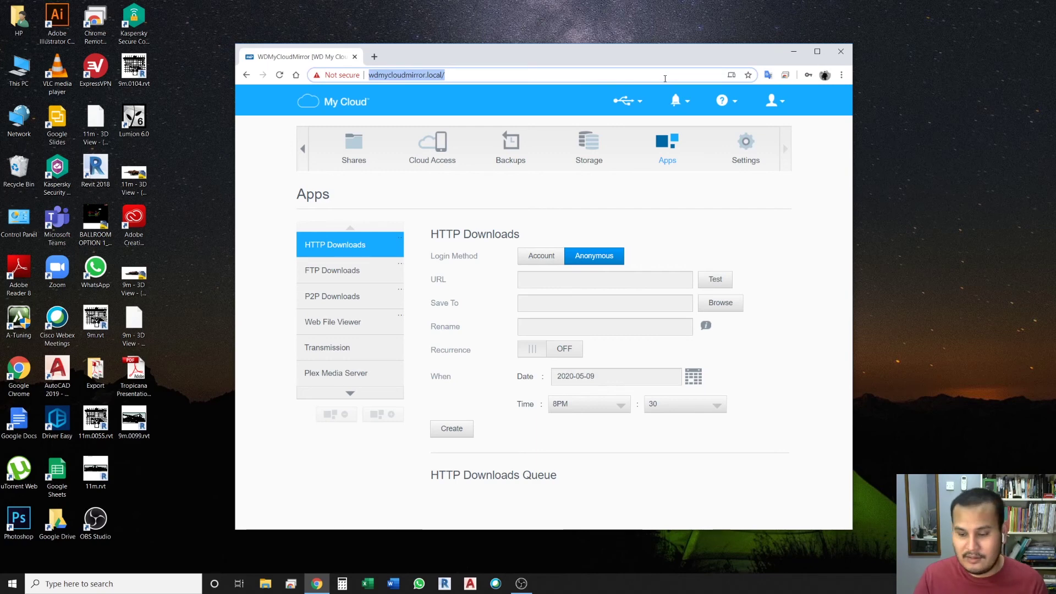
type("192.1")
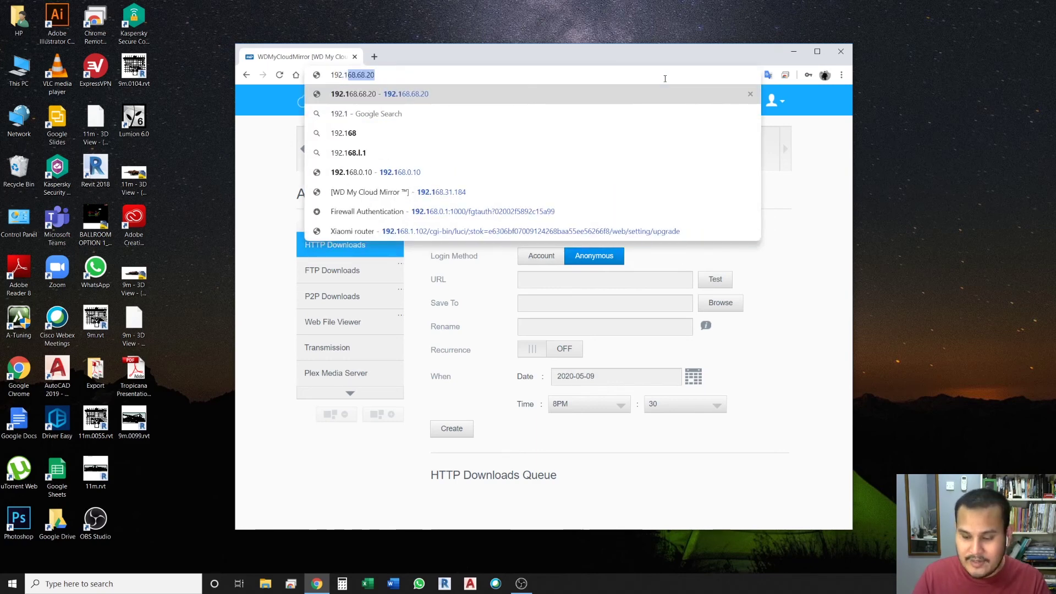
type("68.68.20")
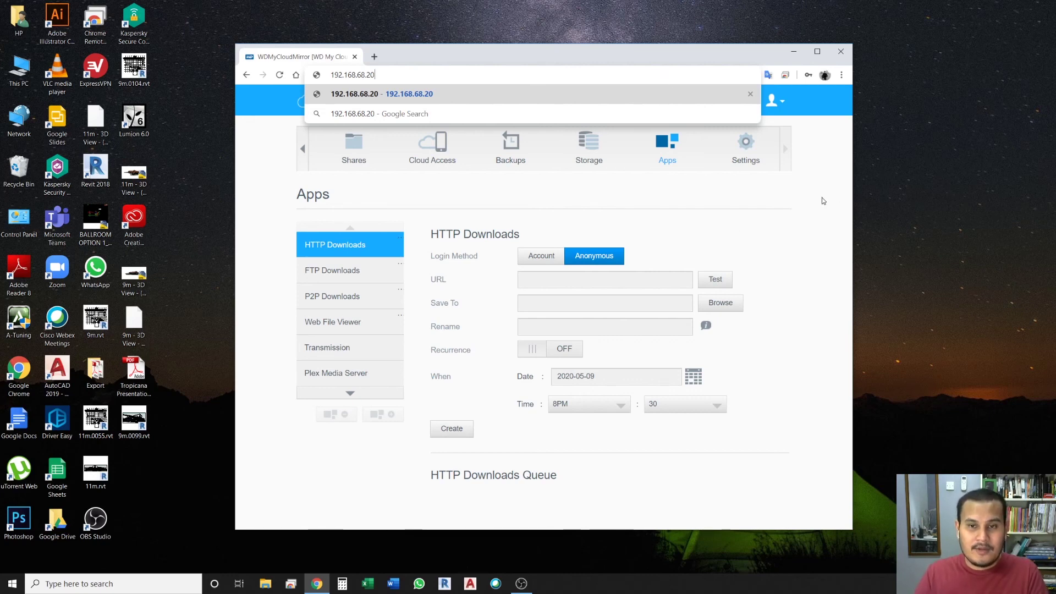
left_click(783, 190)
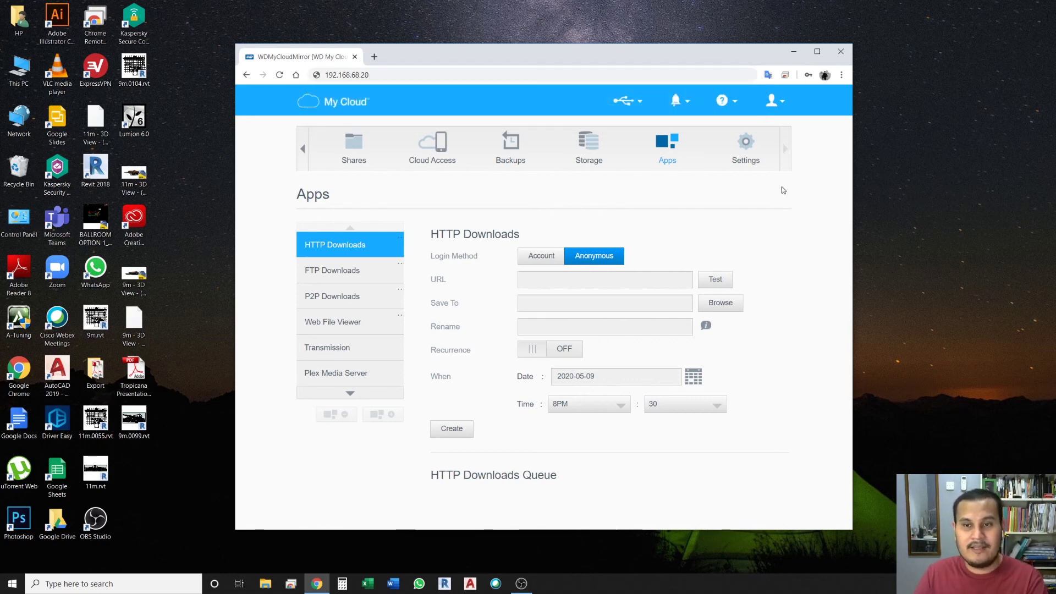